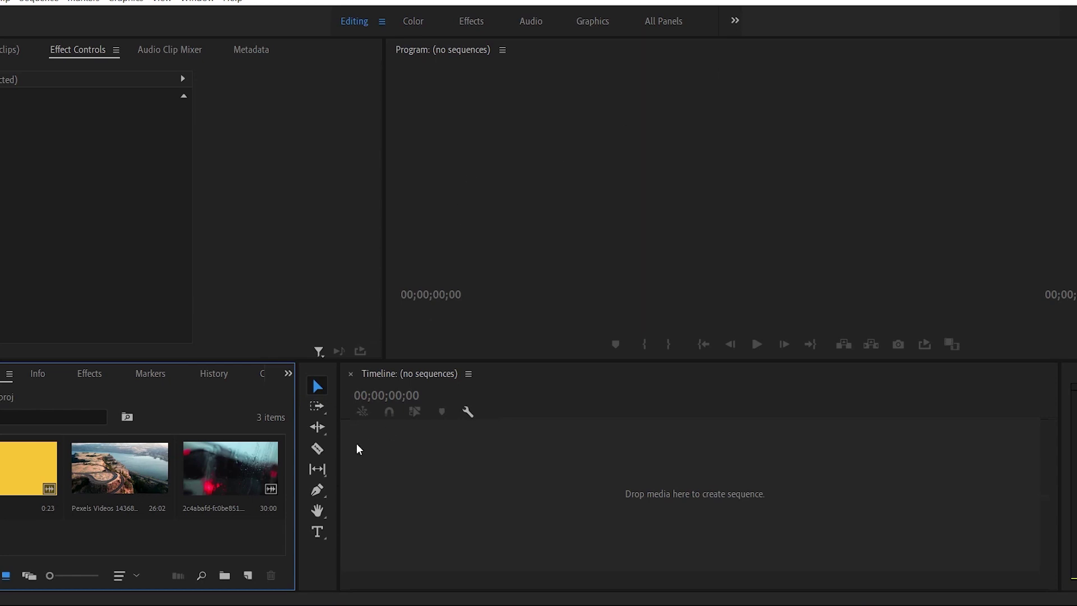
Create a sequence from the aerial road clip and add the rainy window clip after it
drag(147, 480, 387, 452)
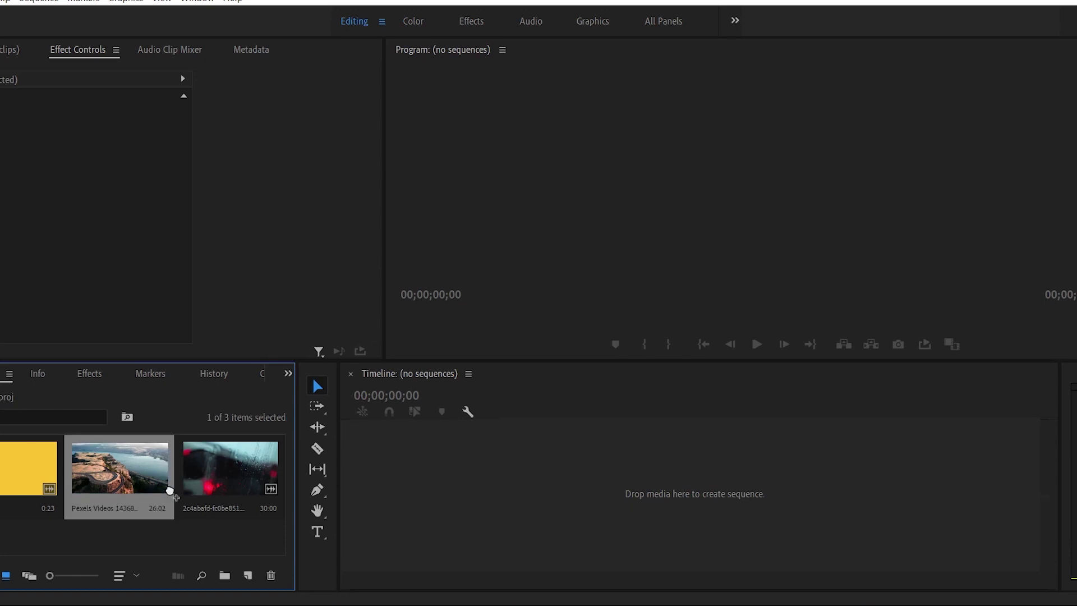
click(86, 503)
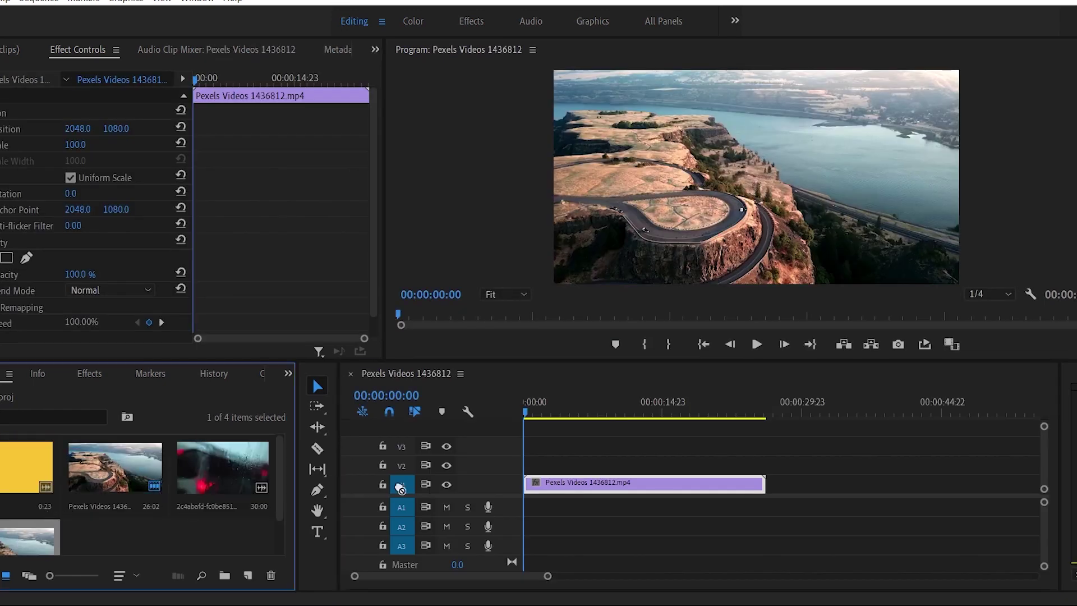
drag(222, 466, 379, 475)
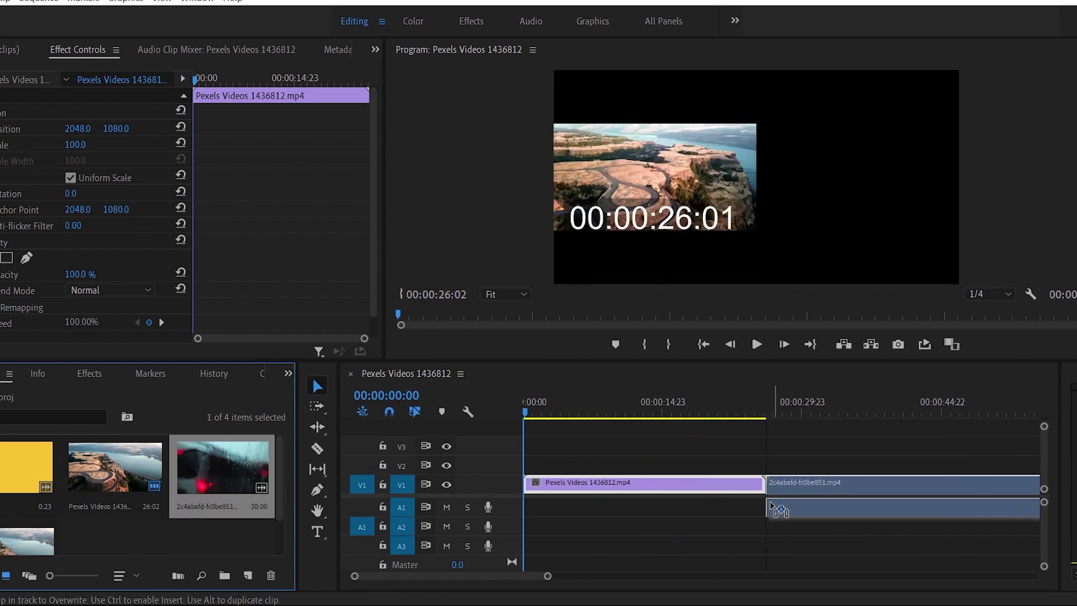
mouse_move(378, 476)
mouse_down()
mouse_move(766, 484)
mouse_move(590, 488)
mouse_up()
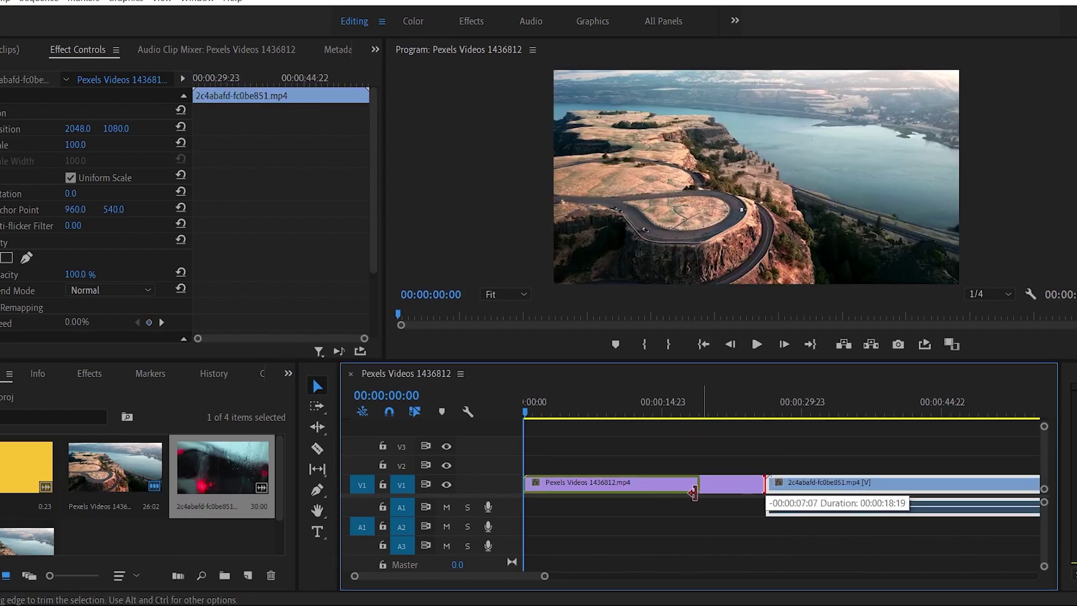
Shorten both clips, close the gap, remove the rainy clip's audio, and start bringing in the paper-tear clip
drag(797, 488, 691, 492)
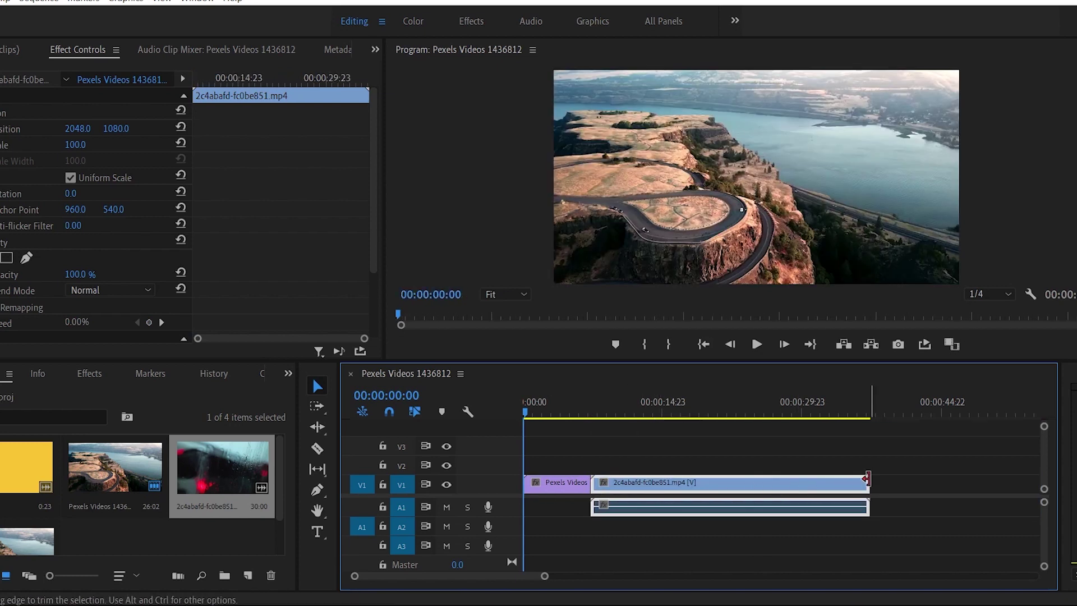
drag(867, 485, 644, 488)
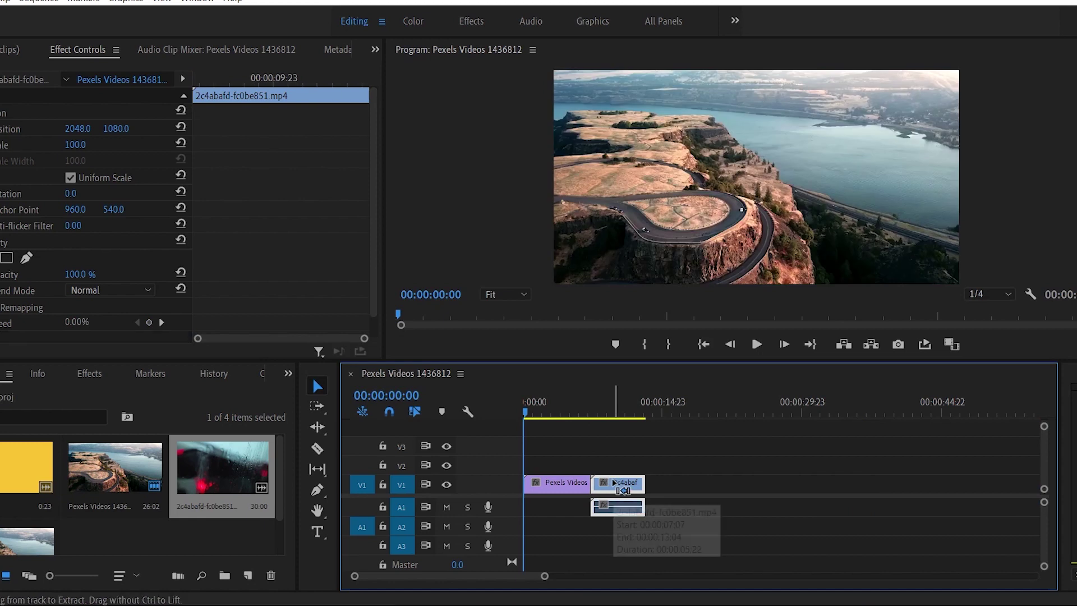
click(617, 513)
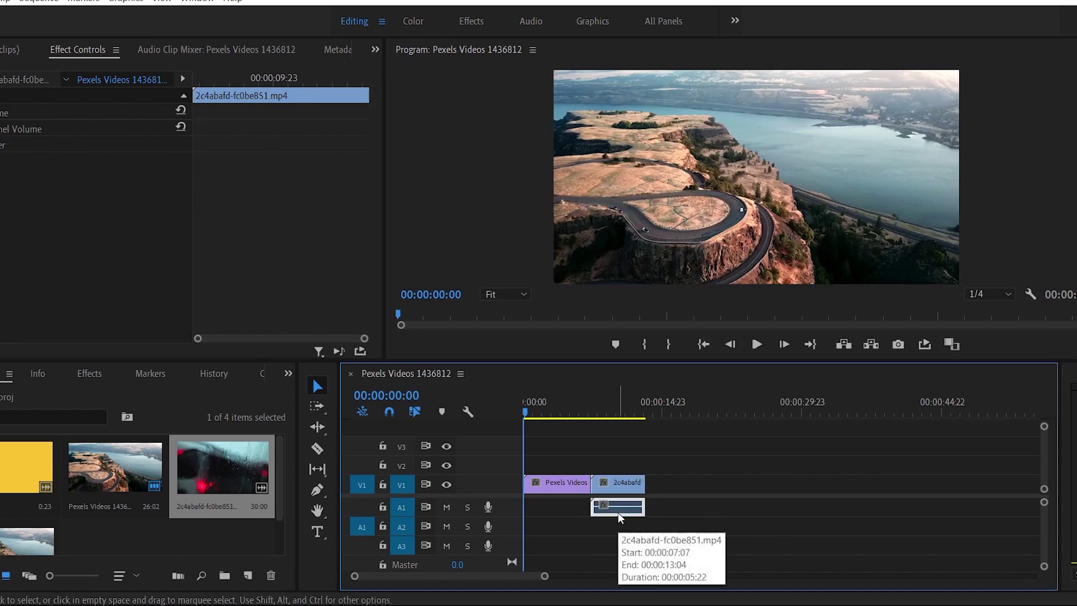
key(Delete)
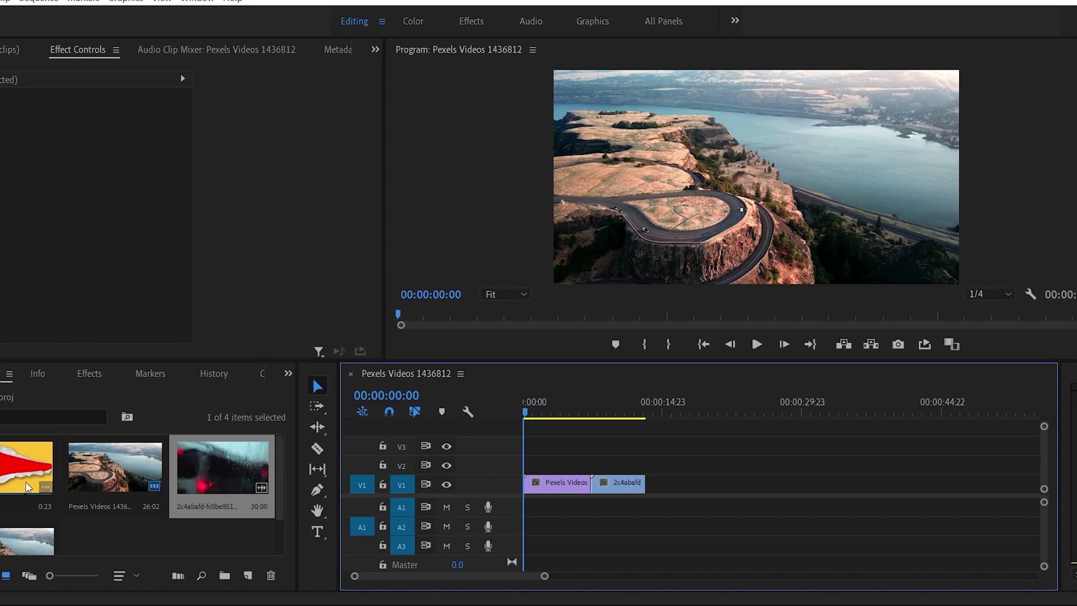
drag(24, 482, 579, 448)
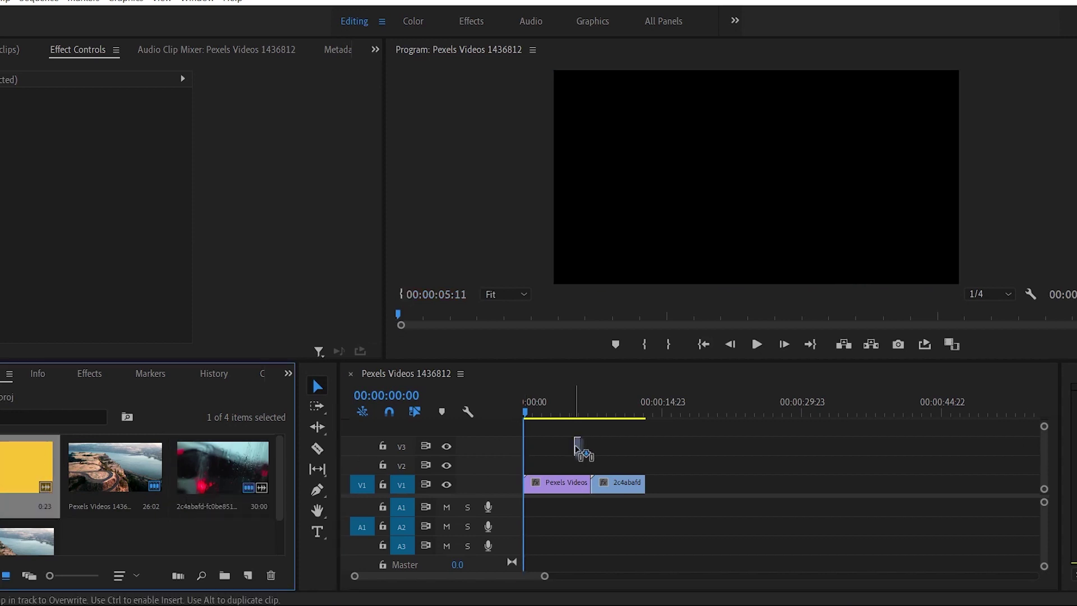
Drop the yellow 2.mov paper-tear clip on V3 over the cut and move to the transition
drag(578, 448, 586, 446)
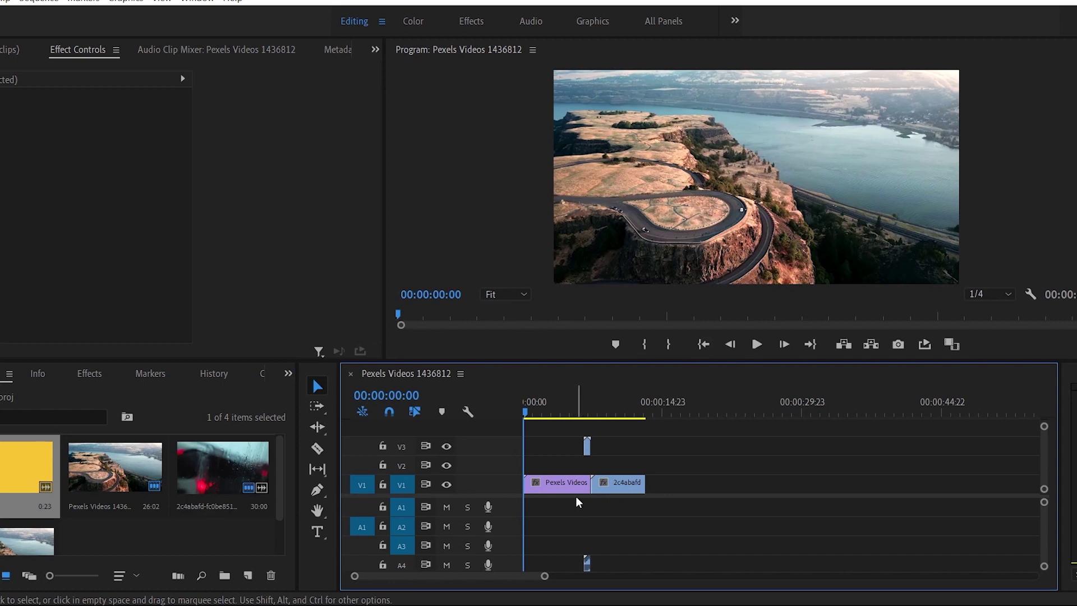
scroll(590, 472, up, 3)
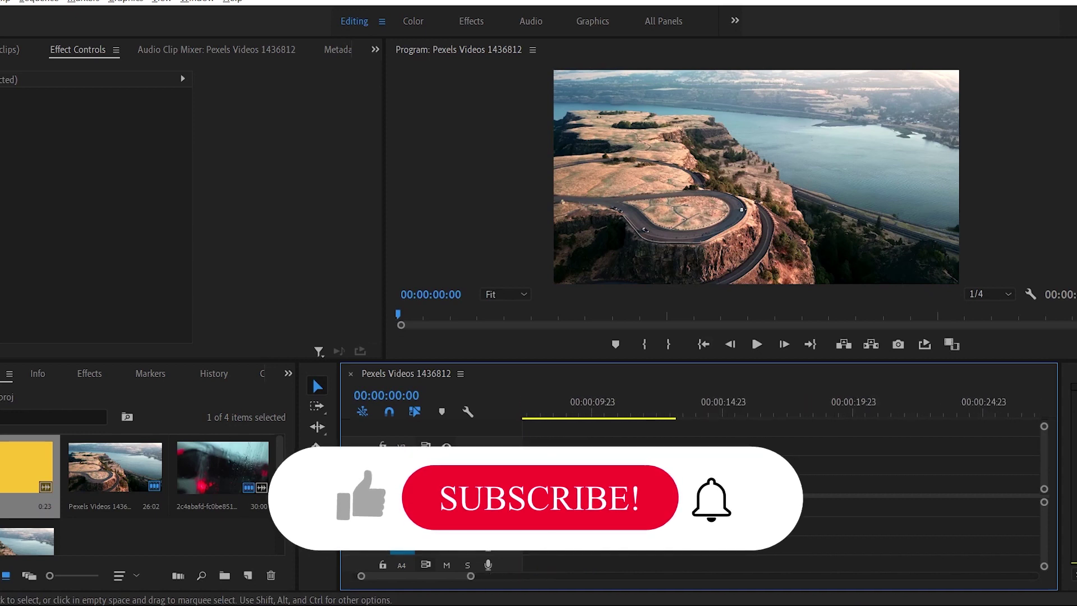
scroll(699, 471, up, 3)
scroll(699, 471, up, 3)
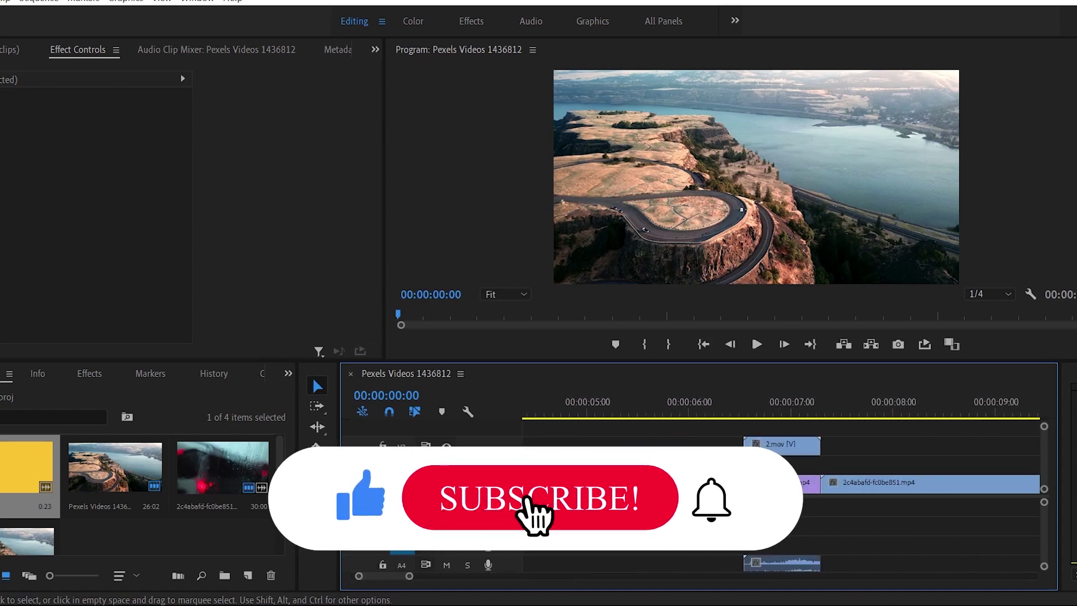
scroll(698, 471, down, 1)
scroll(698, 471, down, 2)
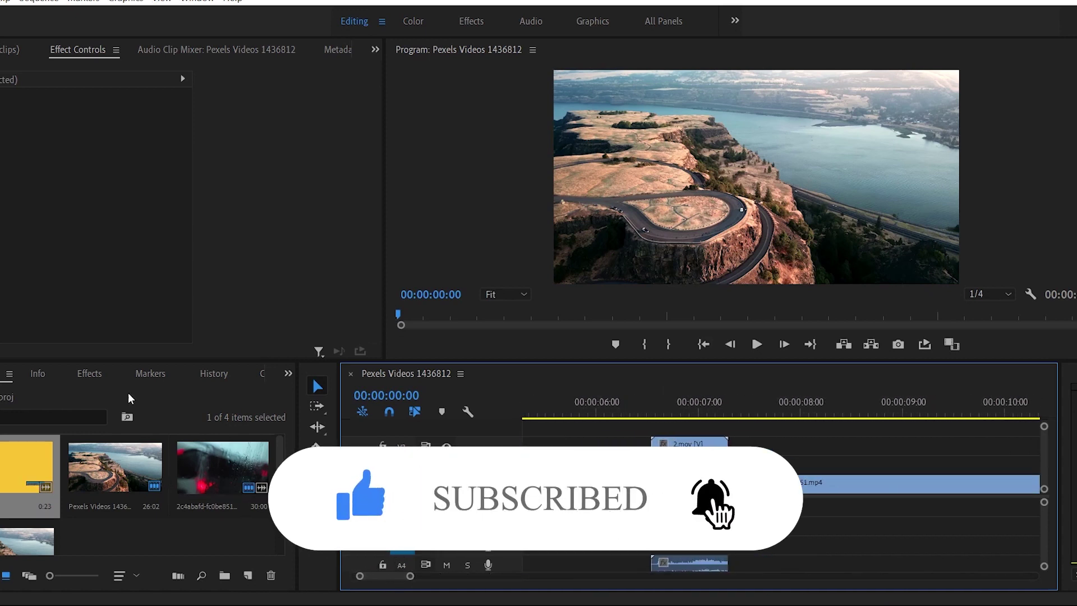
scroll(577, 421, up, 3)
scroll(578, 421, up, 3)
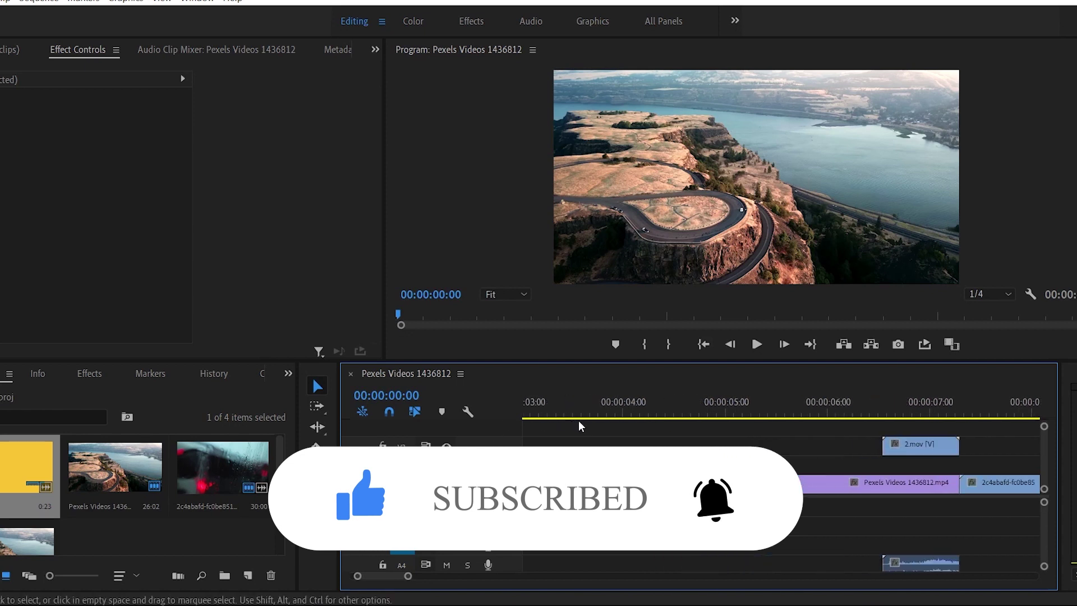
scroll(578, 421, up, 3)
scroll(578, 420, up, 3)
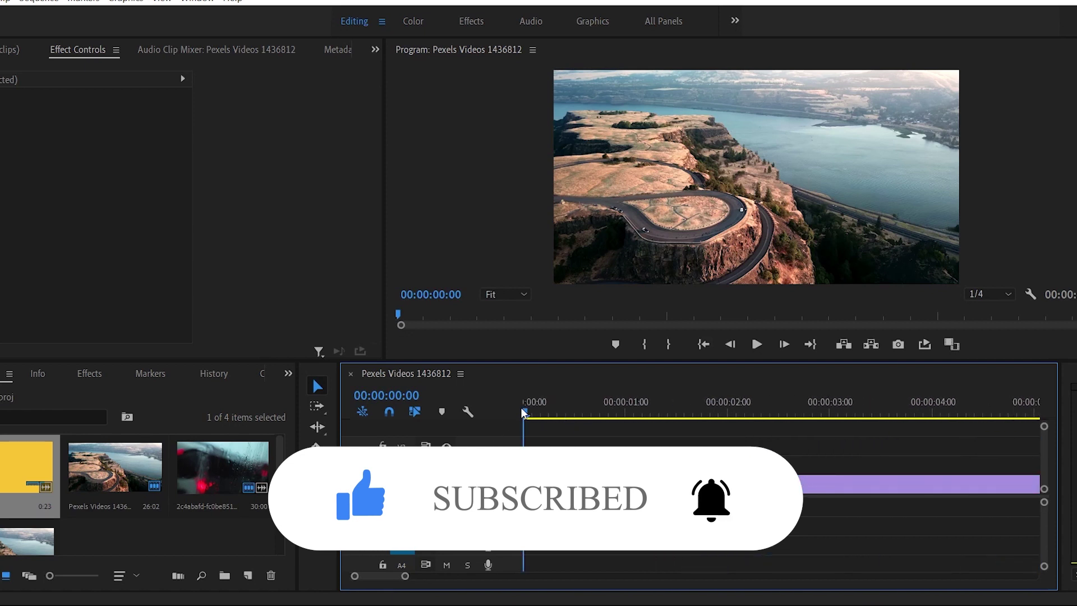
mouse_move(521, 409)
mouse_down()
mouse_move(969, 438)
mouse_move(961, 482)
mouse_move(944, 482)
mouse_up()
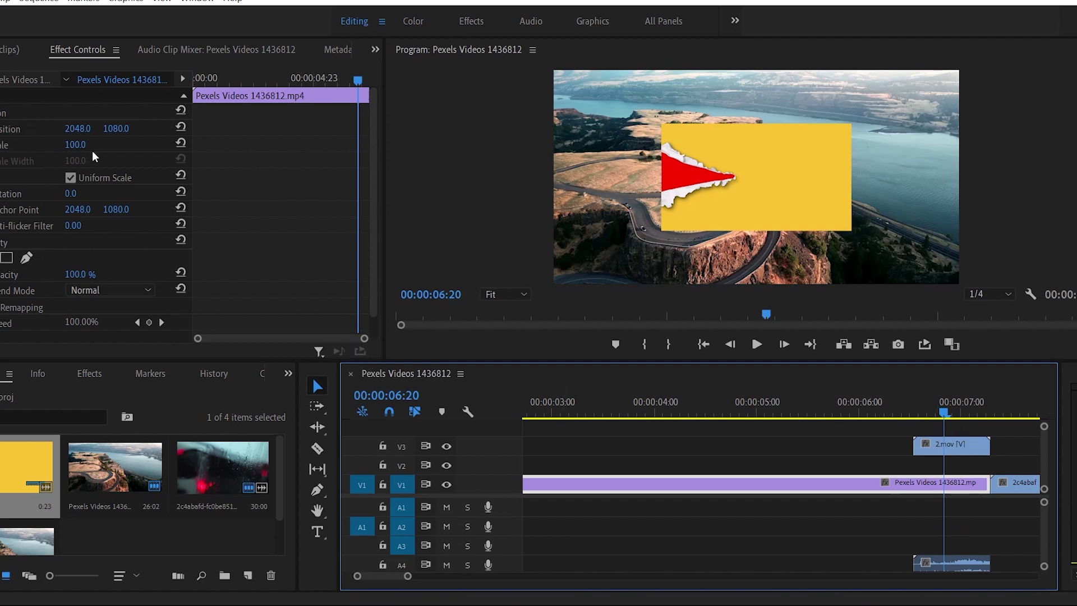
Scale 2.mov to about 221 and the rainy window clip to 218 so both fill the frame
click(941, 445)
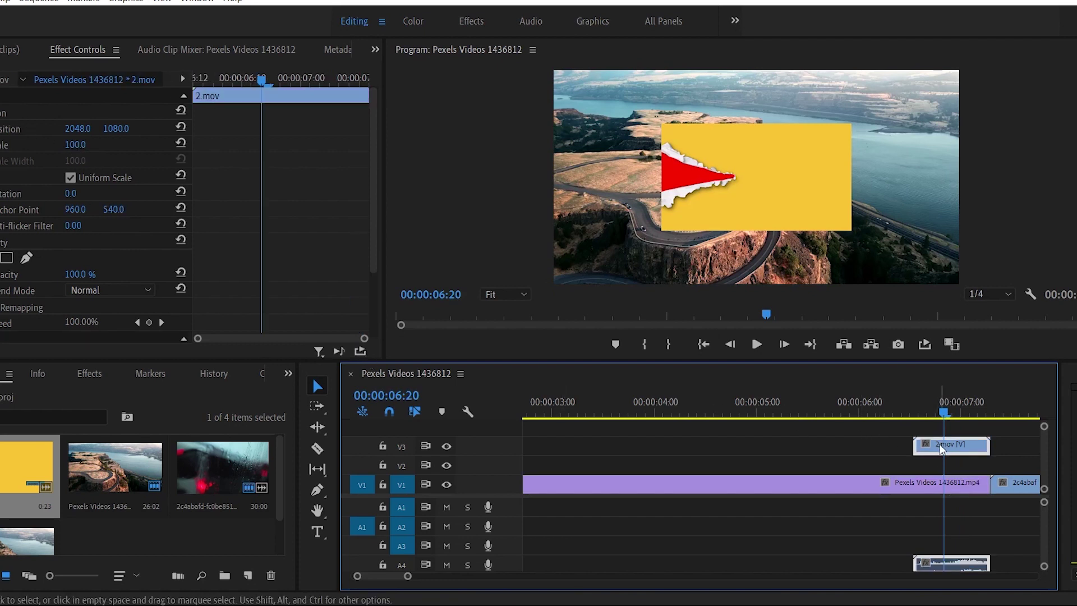
drag(77, 145, 169, 145)
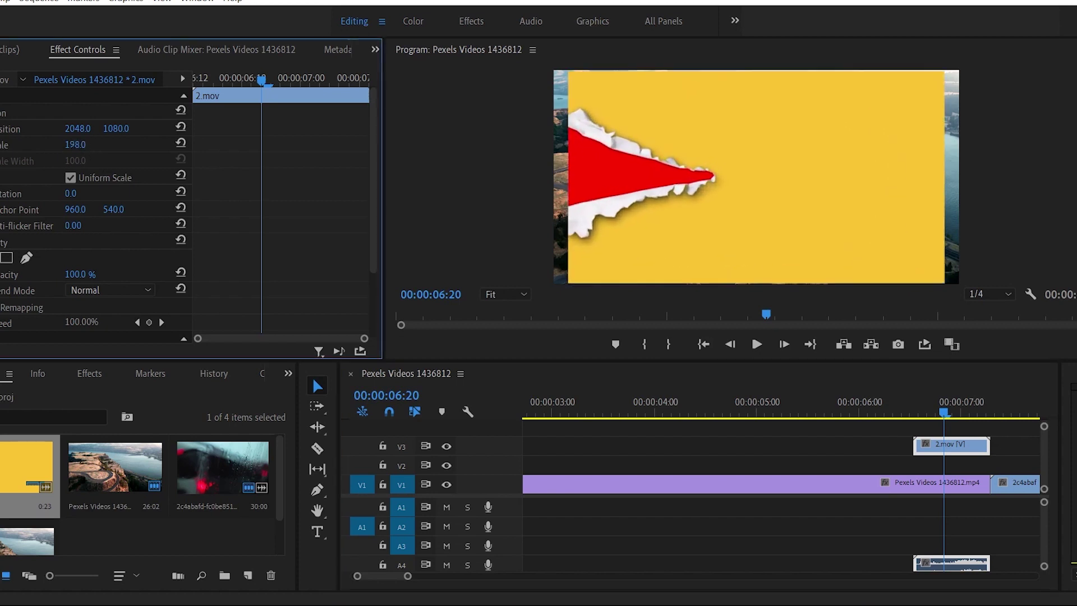
drag(75, 144, 84, 144)
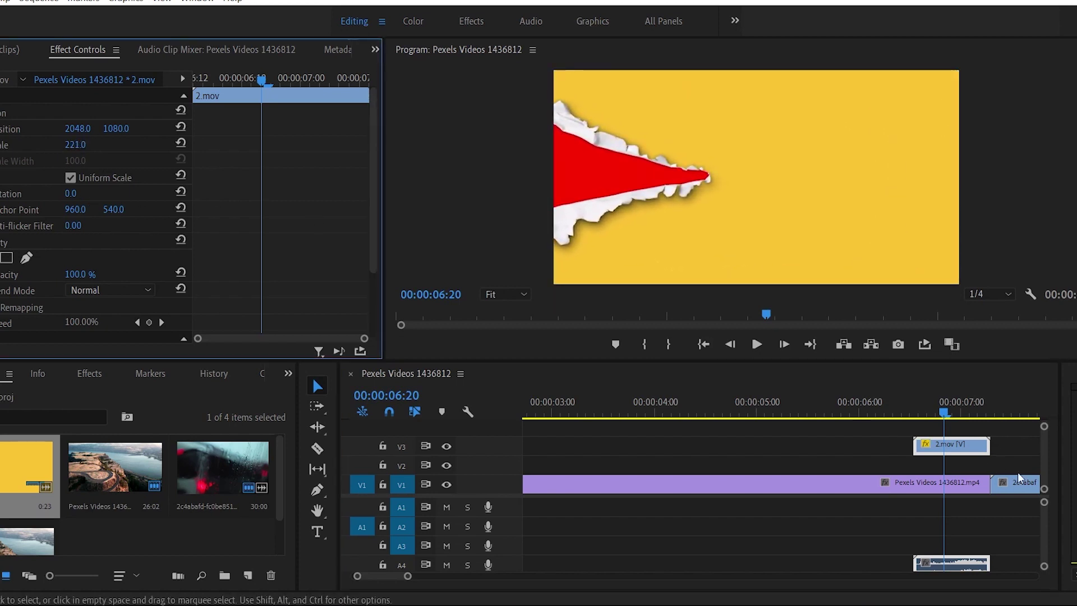
drag(944, 412, 1033, 423)
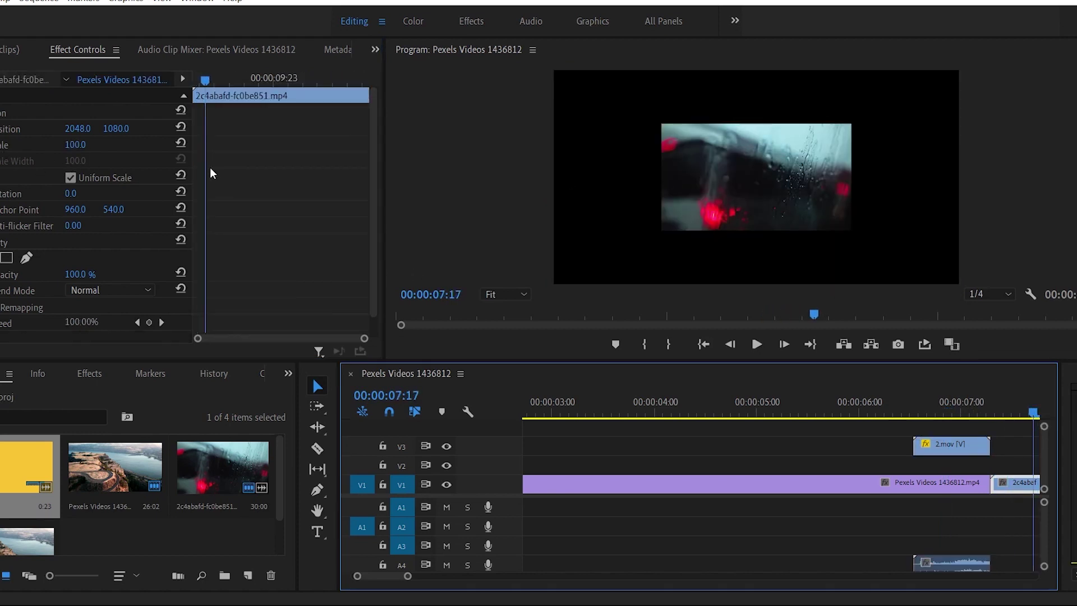
drag(74, 145, 174, 145)
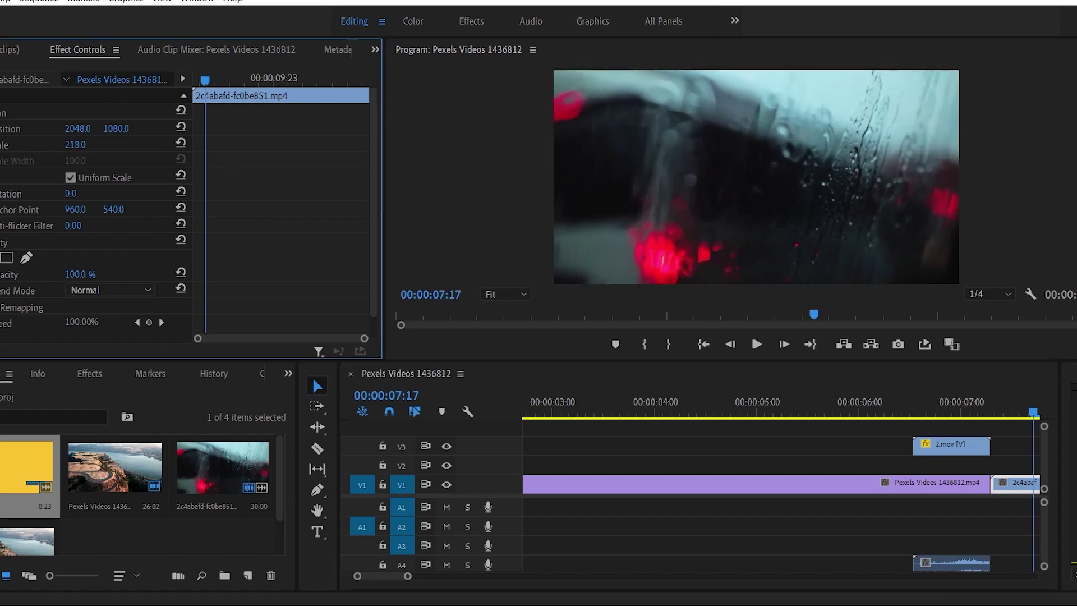
Scrub the playhead from the aerial clip through the start of the tear to check the framing
drag(1036, 408, 883, 412)
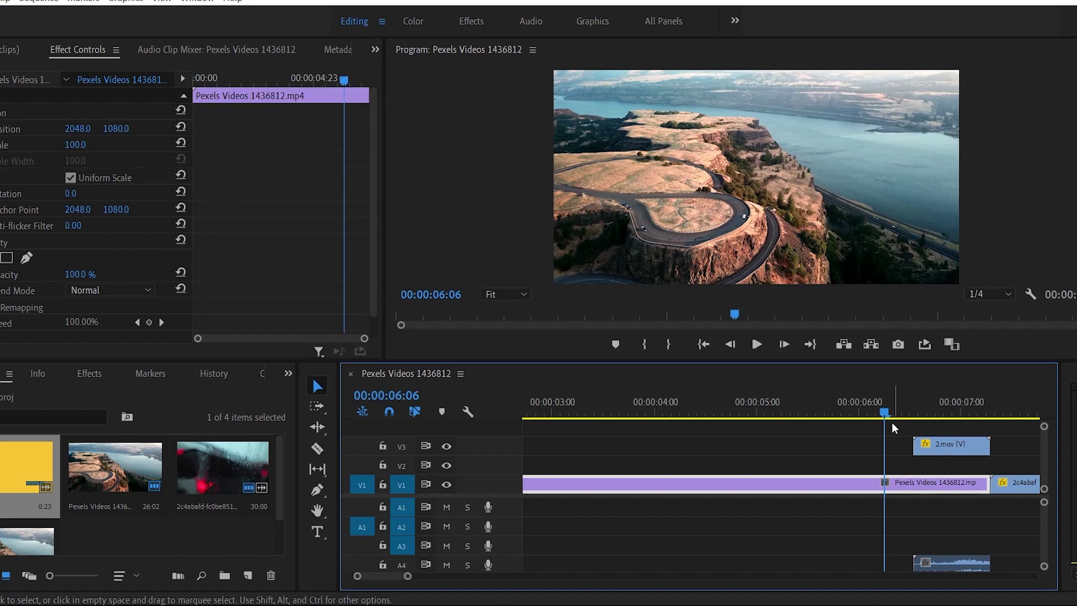
click(891, 415)
drag(892, 414, 897, 419)
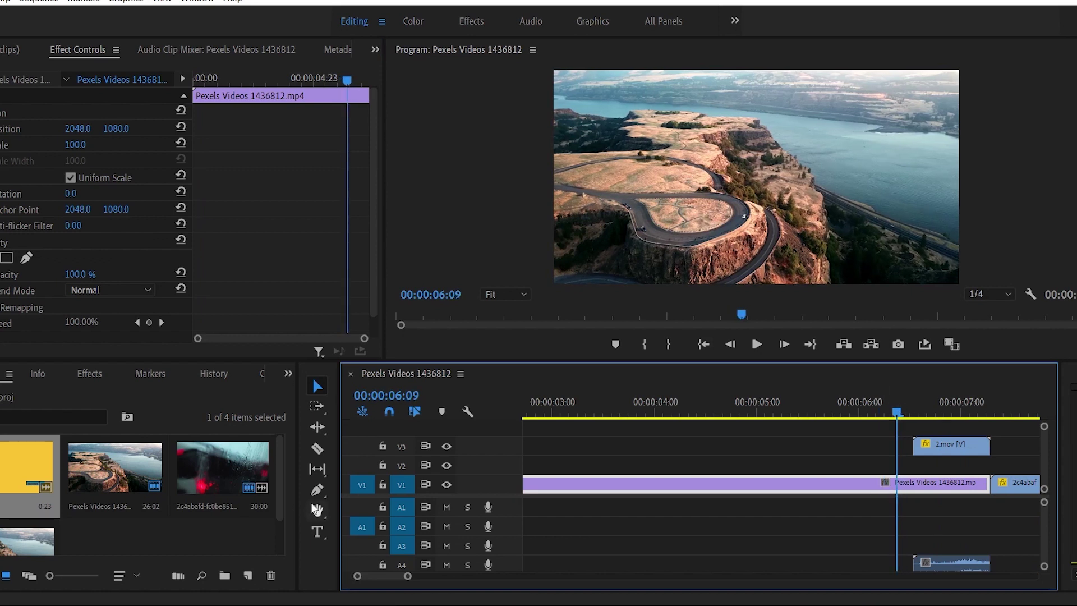
drag(898, 414, 938, 416)
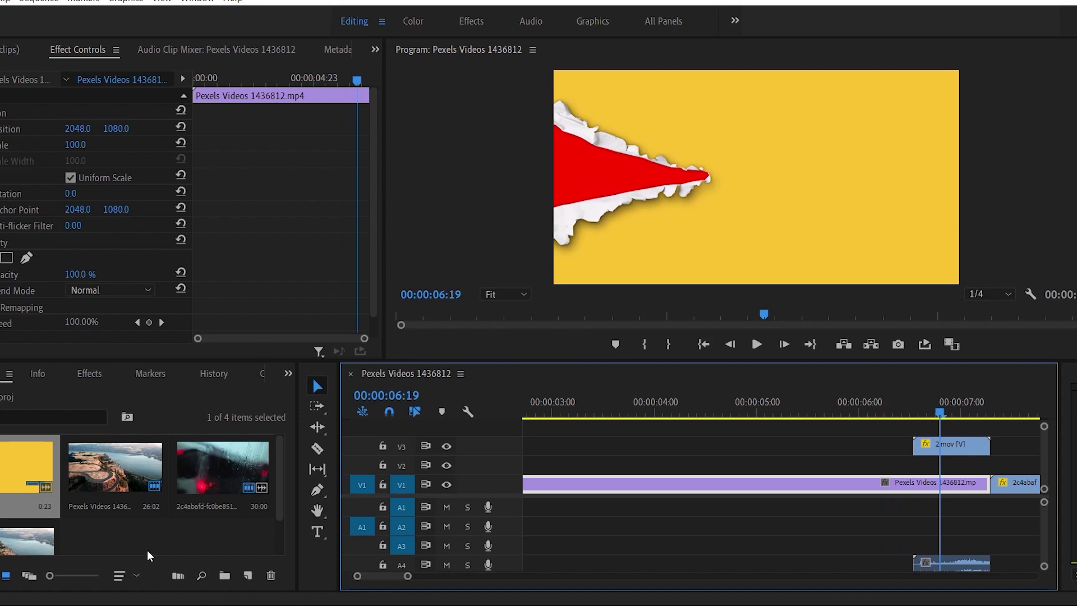
Find Ultra Key in the Effects library and apply it to 2.mov on V3
click(84, 376)
click(85, 392)
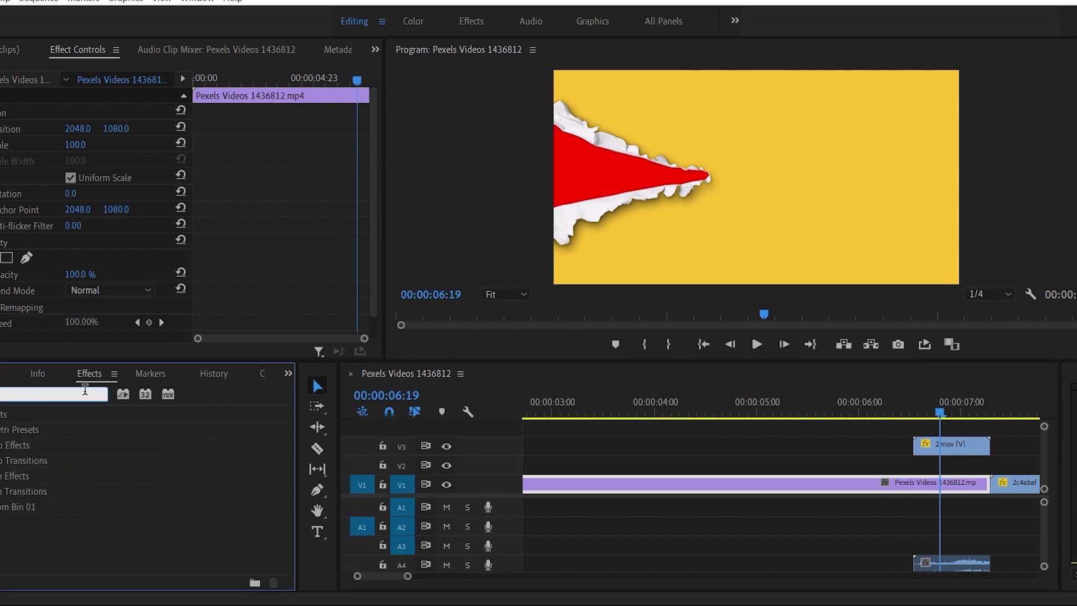
text(ult)
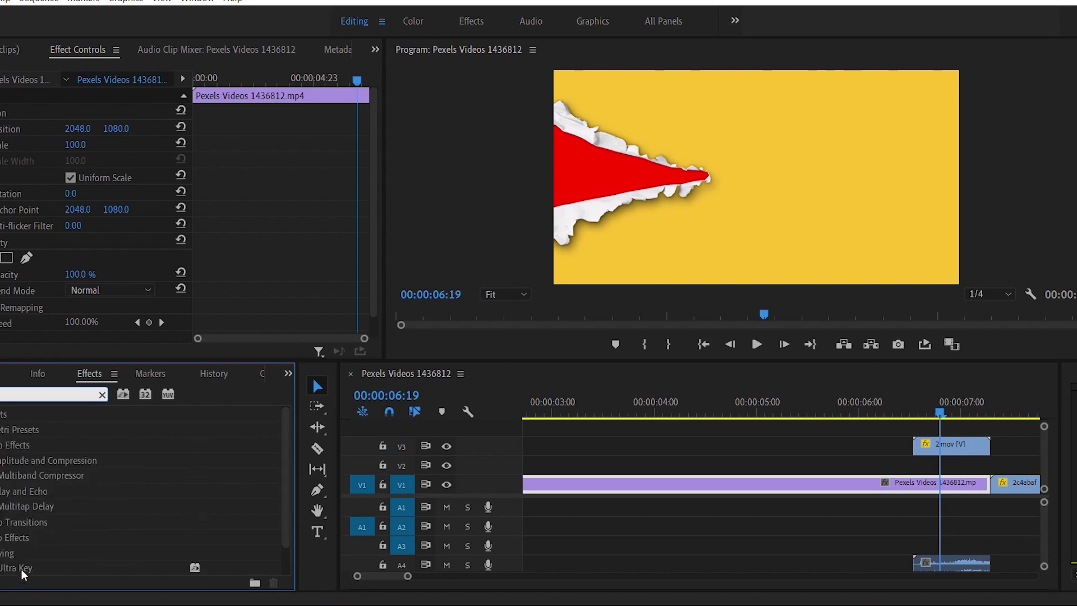
scroll(820, 507, down, 5)
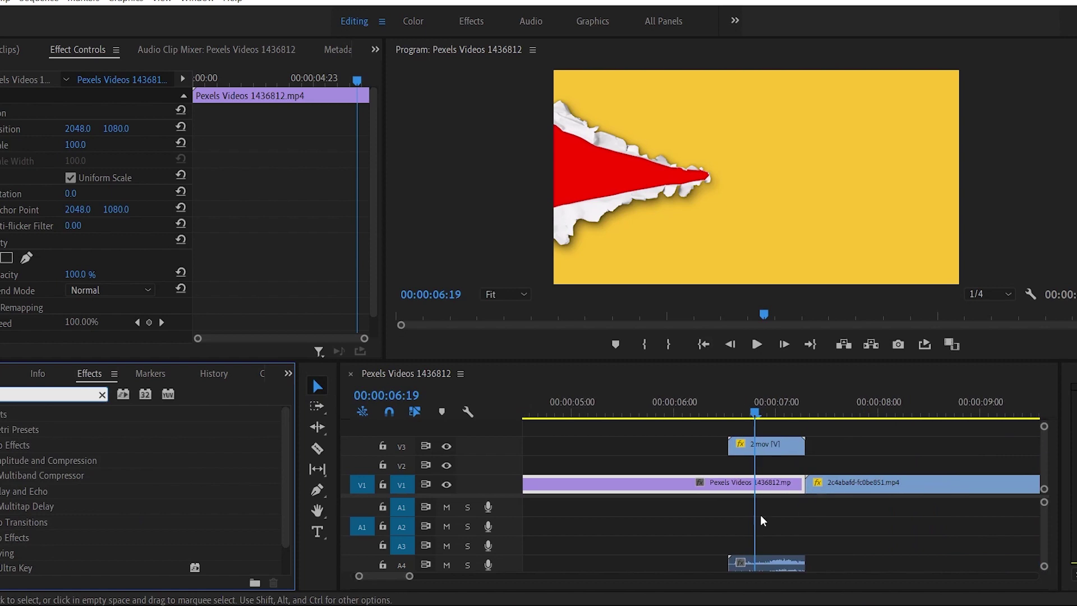
drag(12, 573, 789, 447)
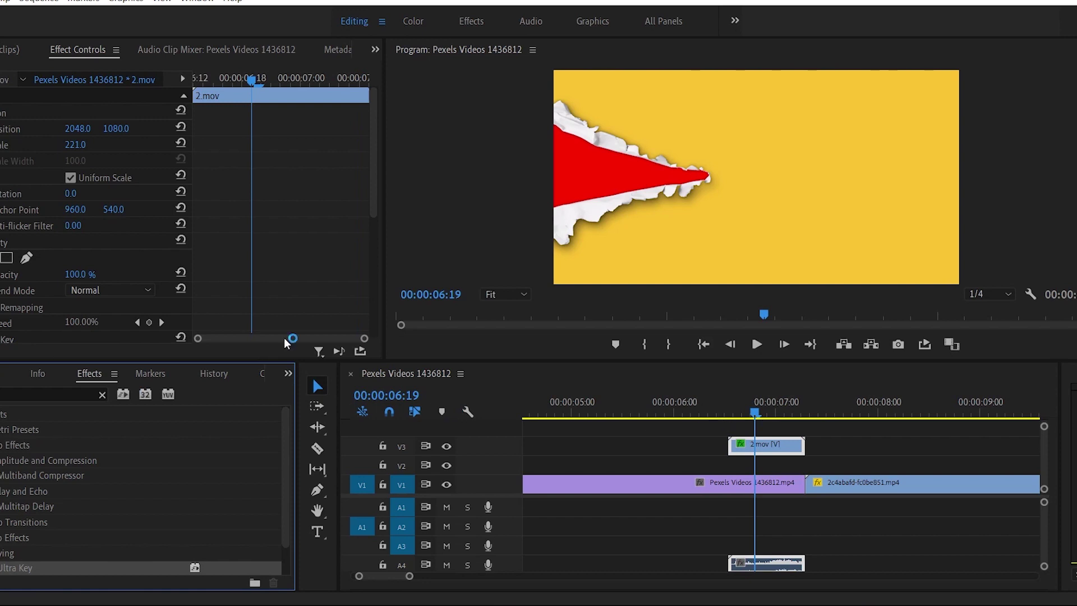
scroll(161, 243, down, 1)
scroll(161, 242, down, 3)
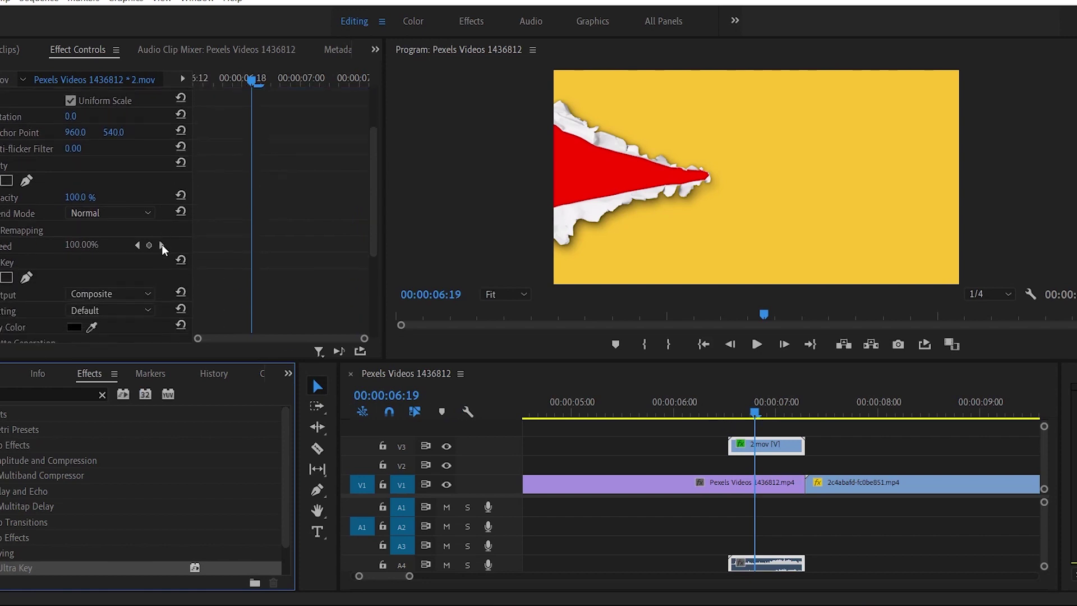
scroll(162, 244, down, 1)
scroll(162, 246, down, 1)
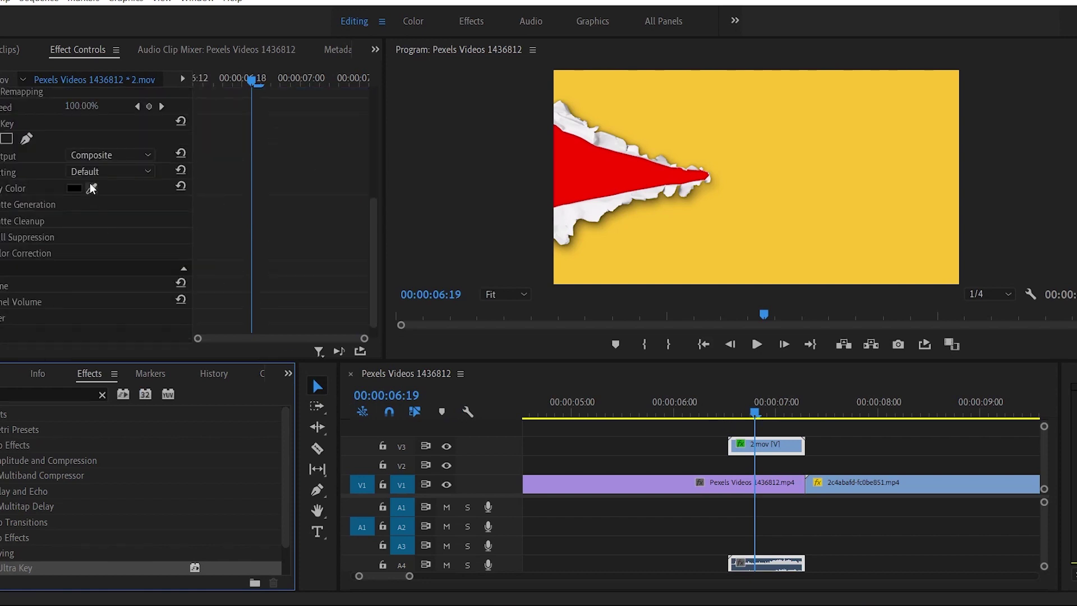
Sample the yellow background as the key colour and move the playhead back before the tear
drag(90, 186, 795, 212)
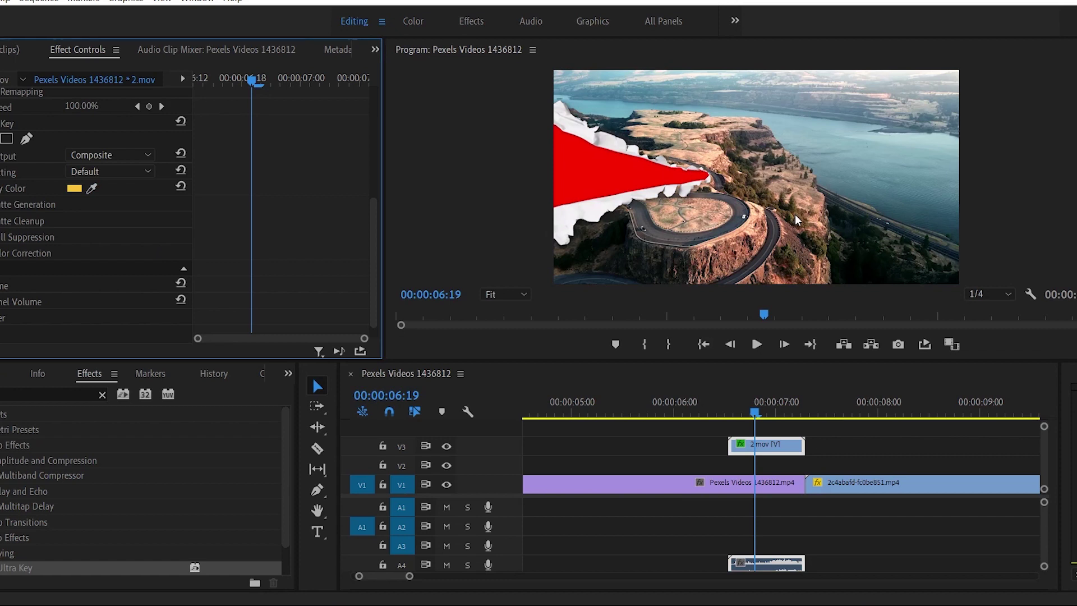
drag(754, 405, 730, 423)
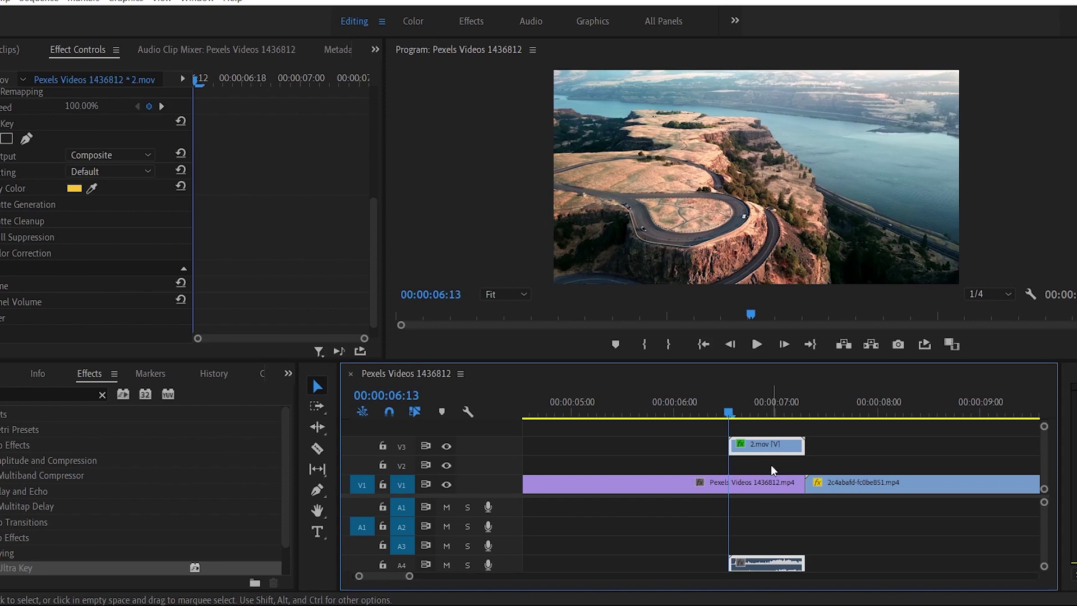
key(c)
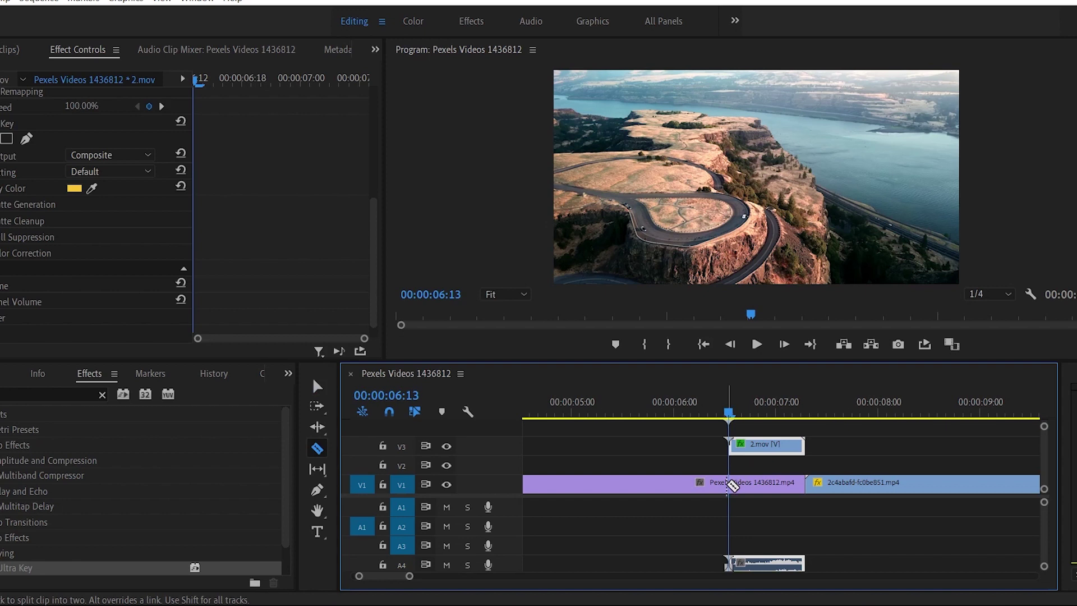
Split the aerial clip at the playhead and select the cut piece with the tear clip
click(730, 484)
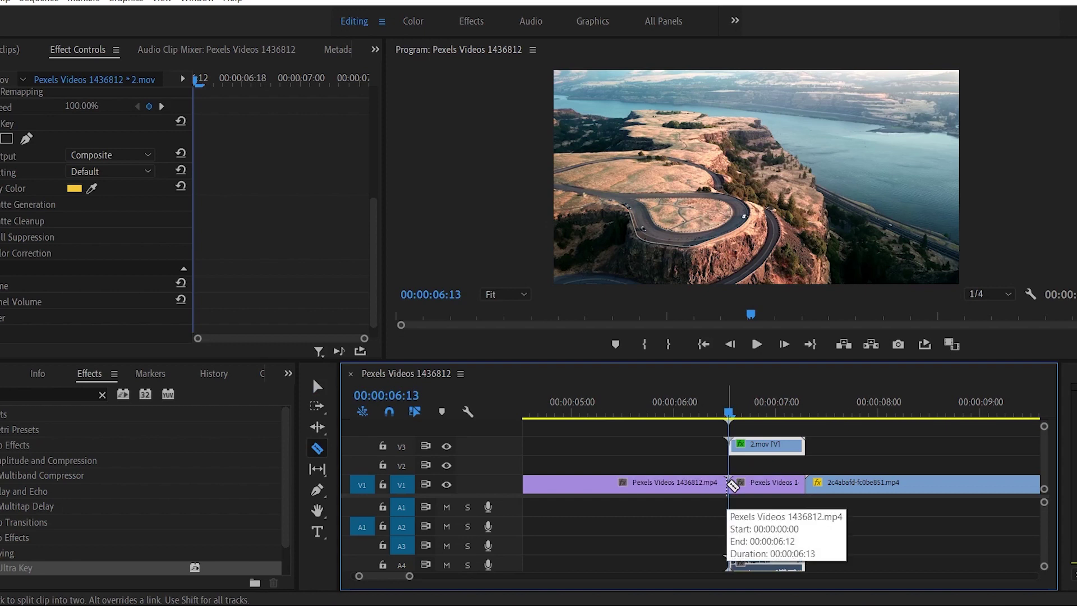
key(v)
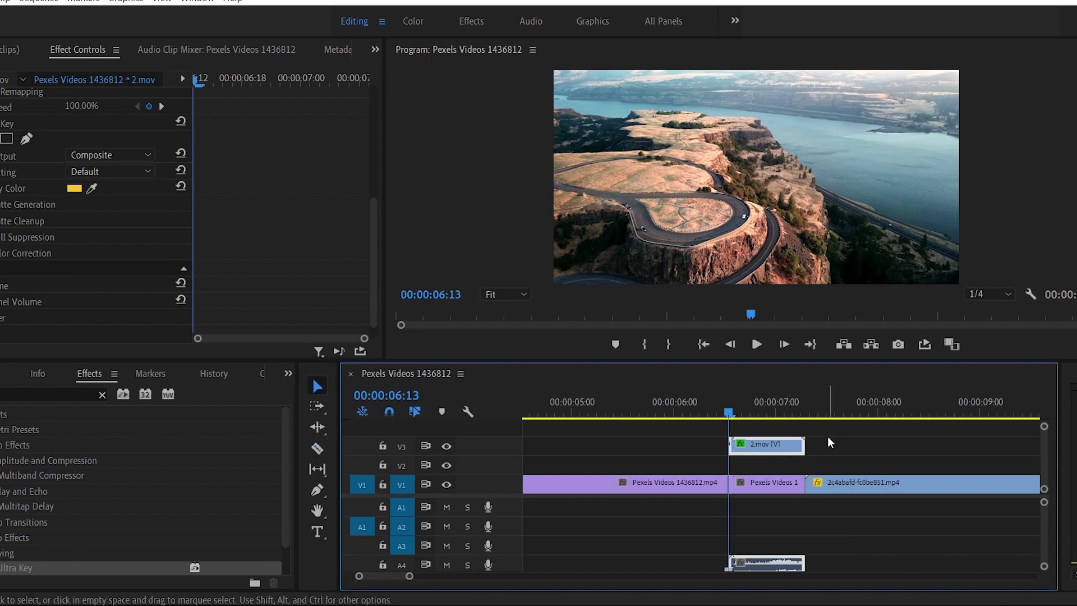
drag(827, 442, 733, 471)
drag(775, 429, 767, 492)
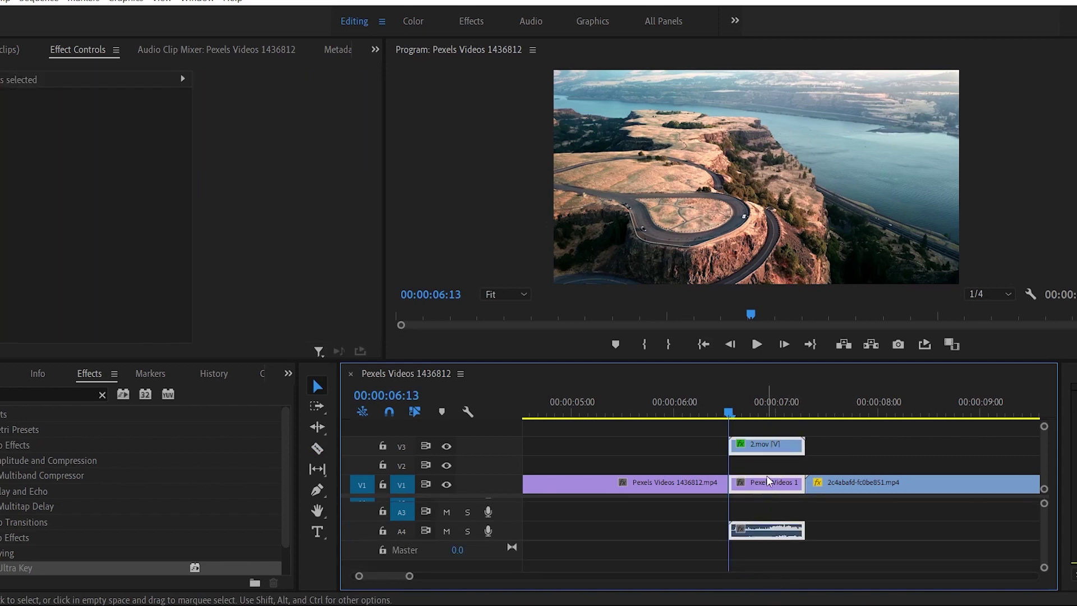
Nest the selected clips as Nested Sequence 01
right_click(768, 480)
click(791, 274)
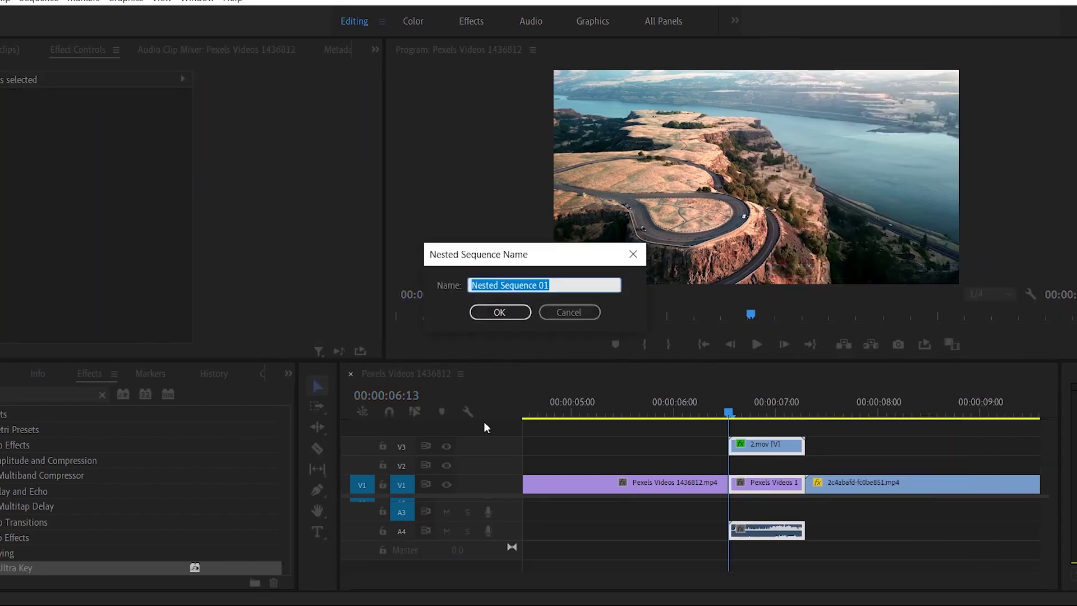
click(485, 314)
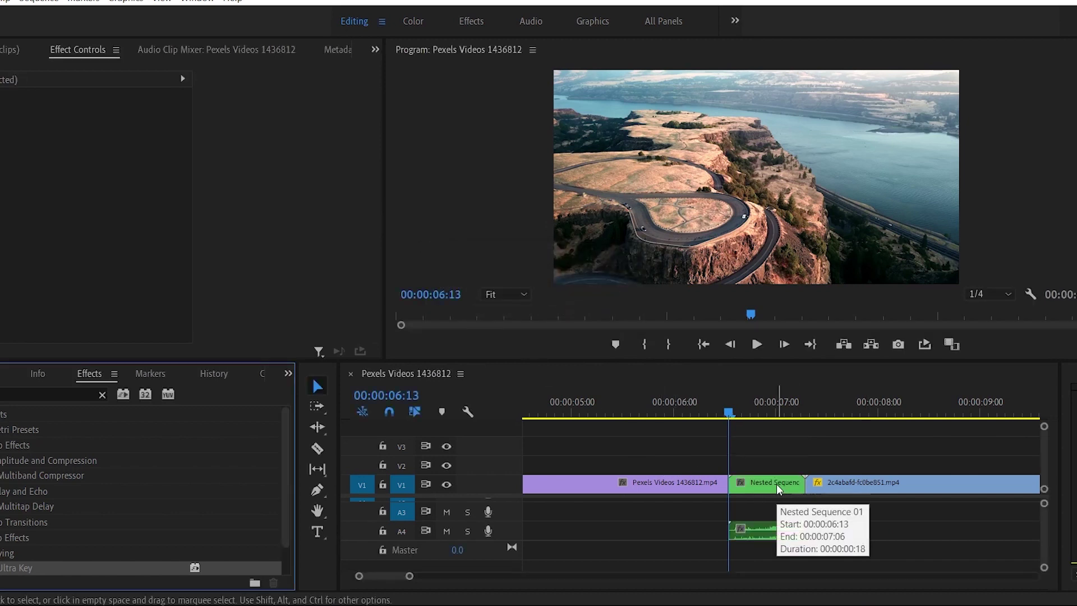
Move the nested sequence to V2, slide the rainy clip left to close the gap, and apply Ultra Key
drag(773, 483, 772, 464)
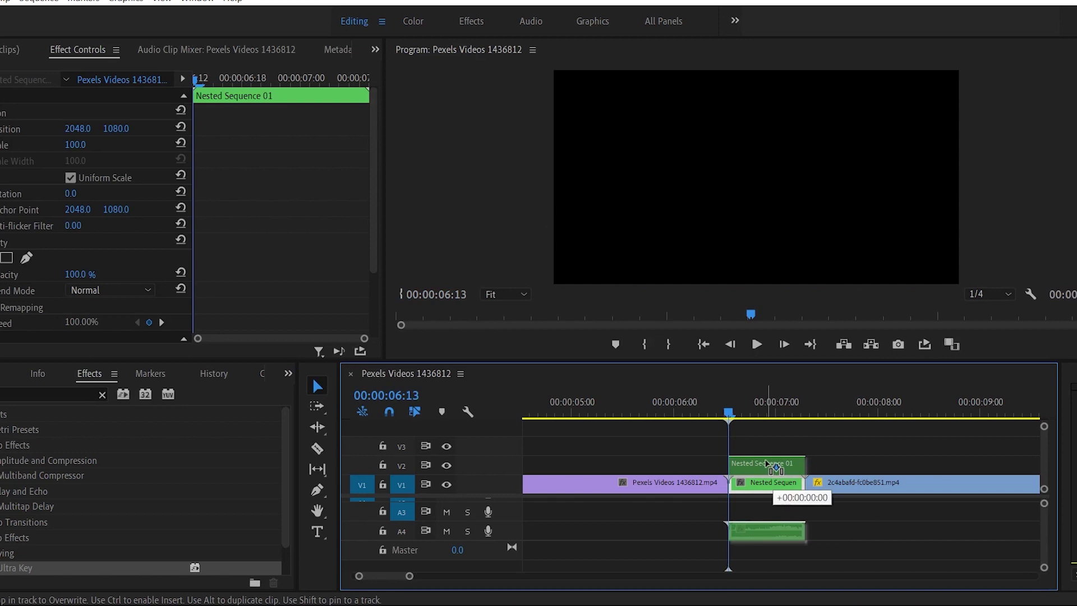
drag(837, 488, 760, 488)
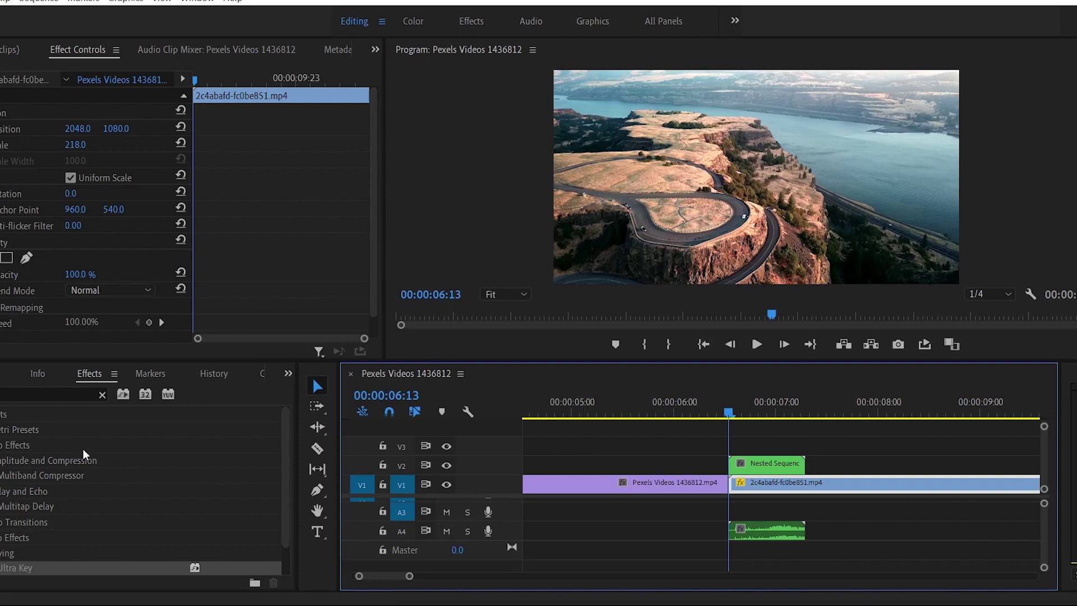
drag(33, 566, 753, 465)
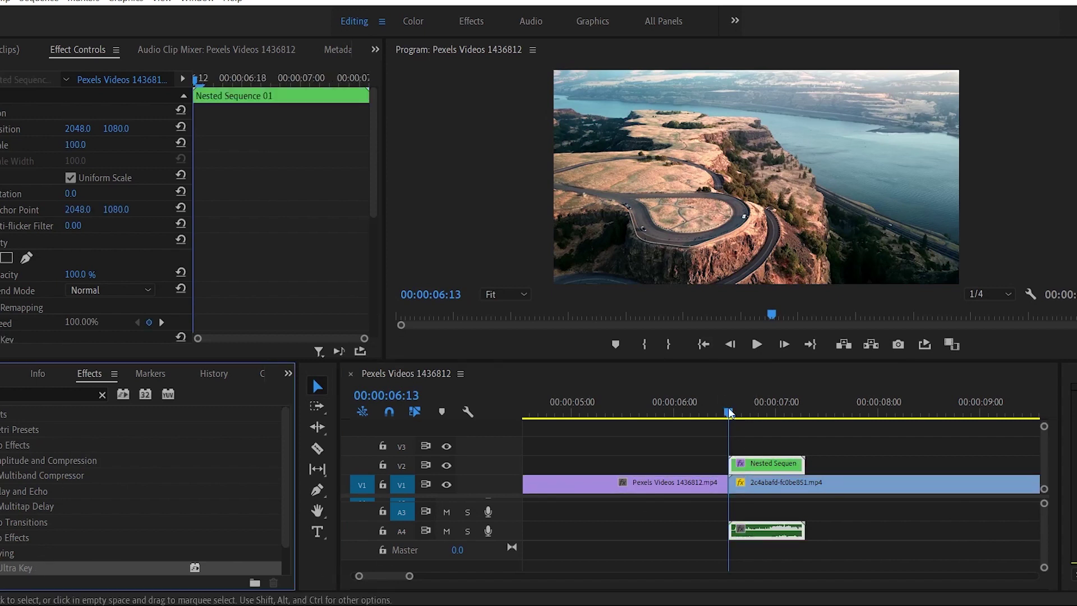
drag(728, 411, 756, 410)
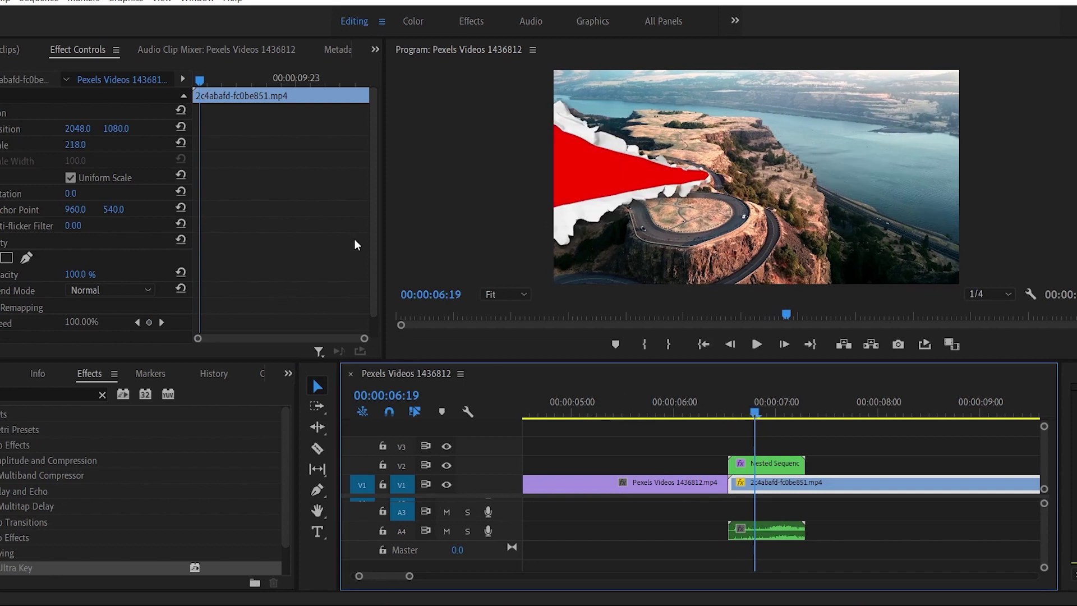
drag(374, 243, 370, 310)
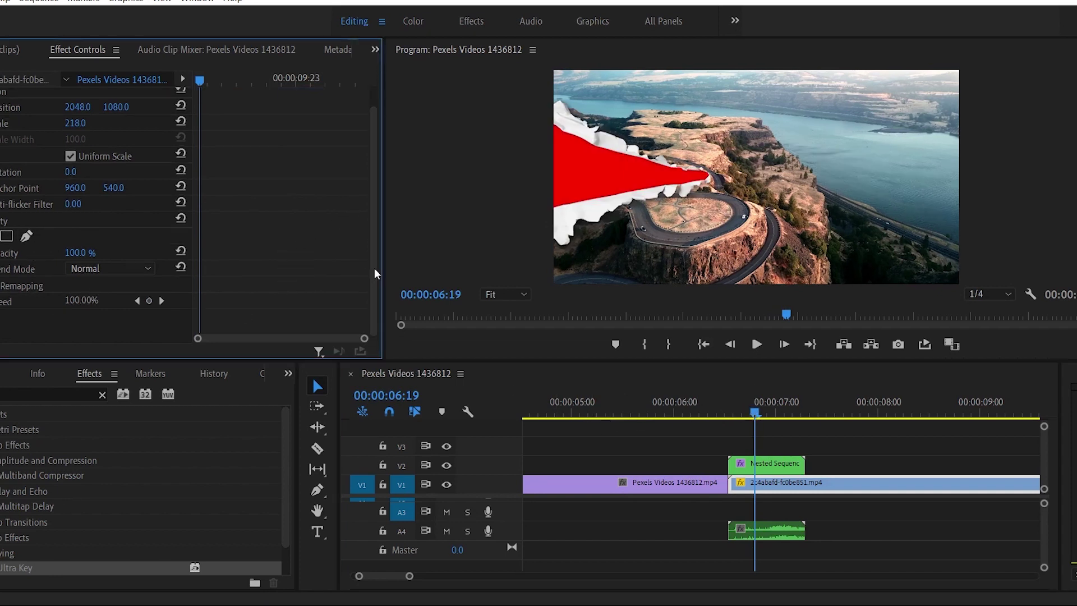
Sample the tear's red area as the key colour on Nested Sequence 01
click(784, 462)
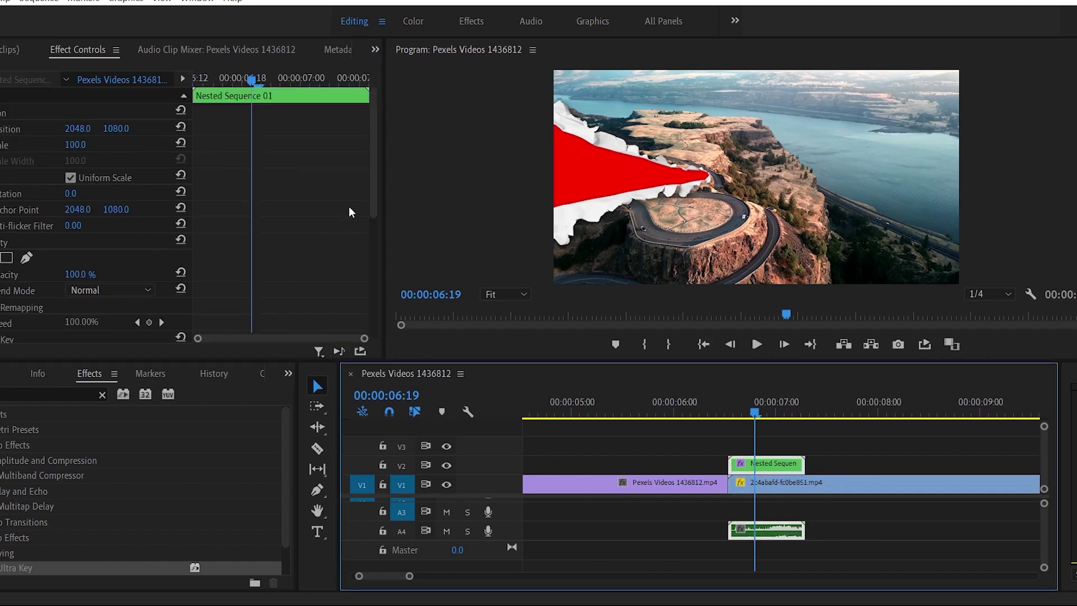
drag(371, 190, 380, 276)
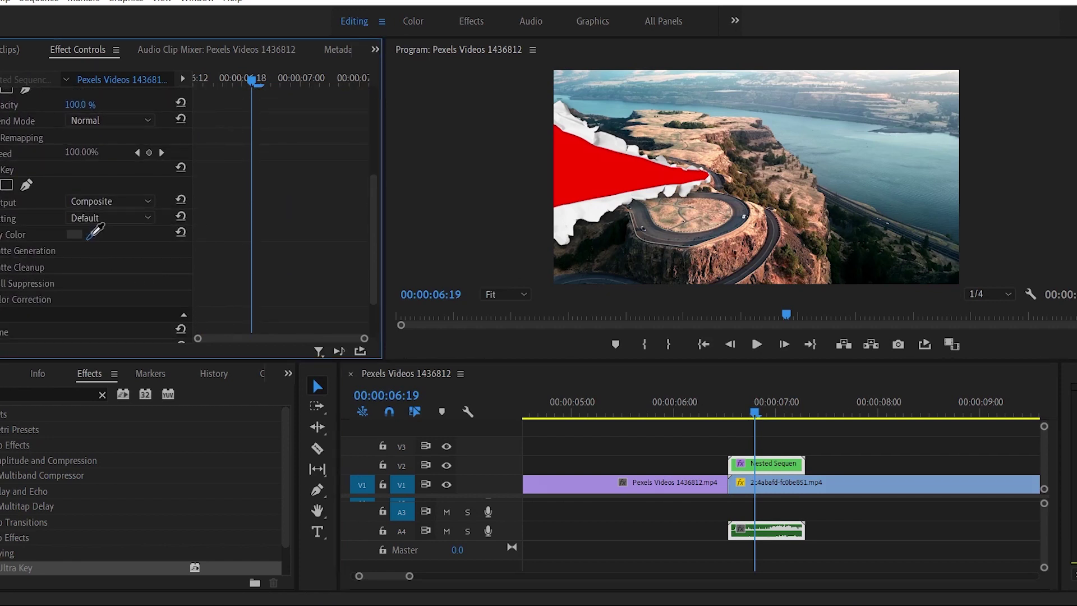
drag(95, 230, 617, 164)
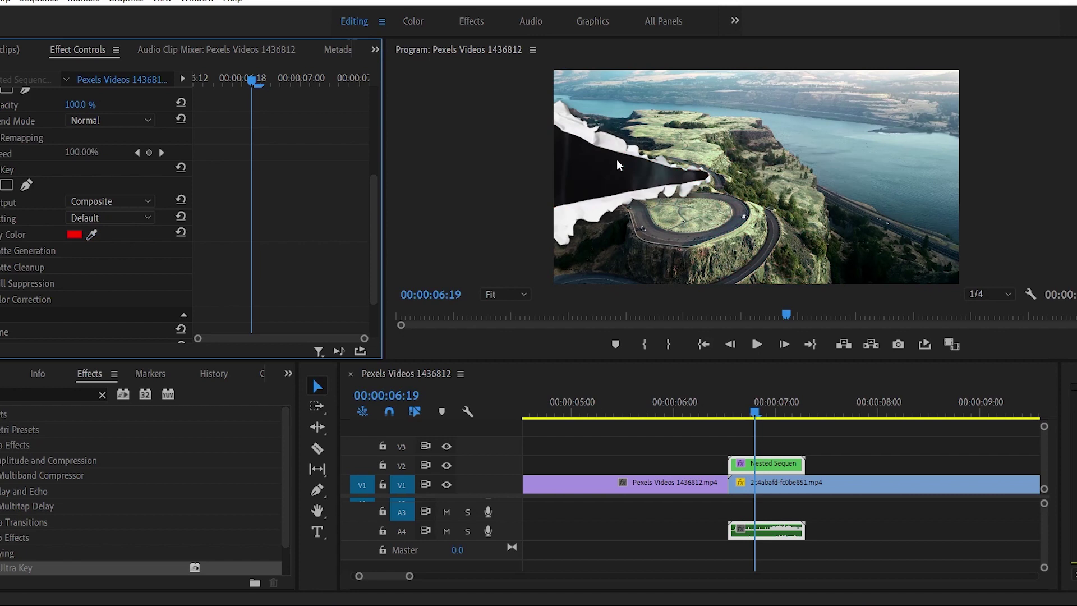